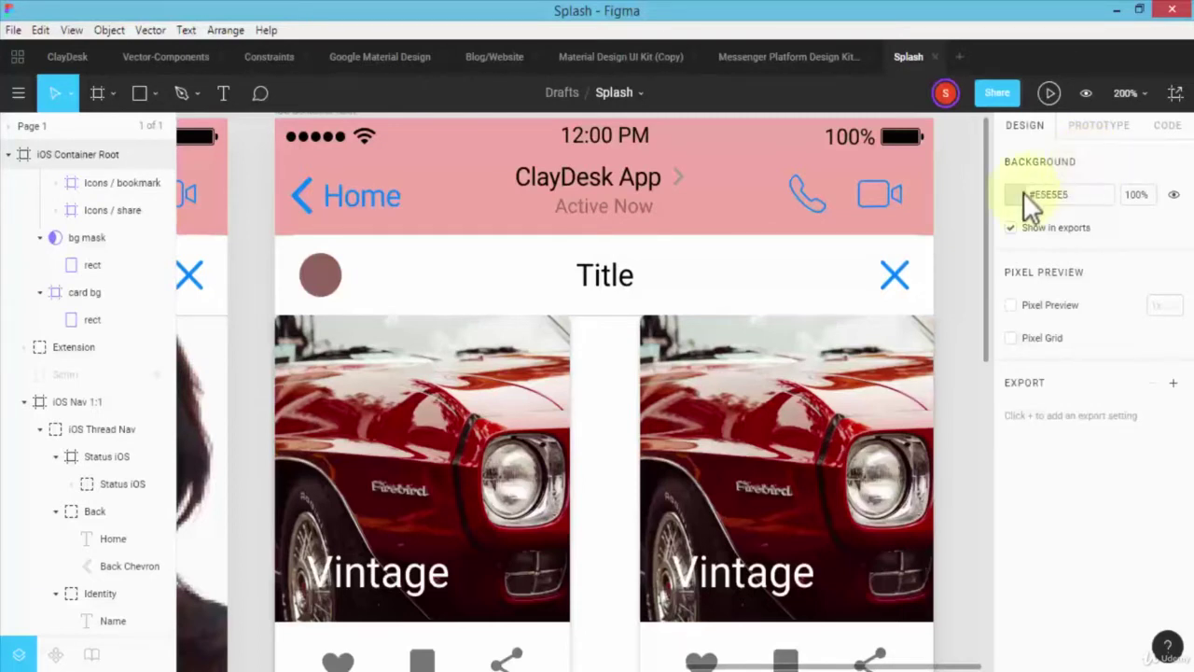
# Zoom the canvas out from 200% through 100% so all three iOS screens fit side by side
pyautogui.hotkey('shift', '0')
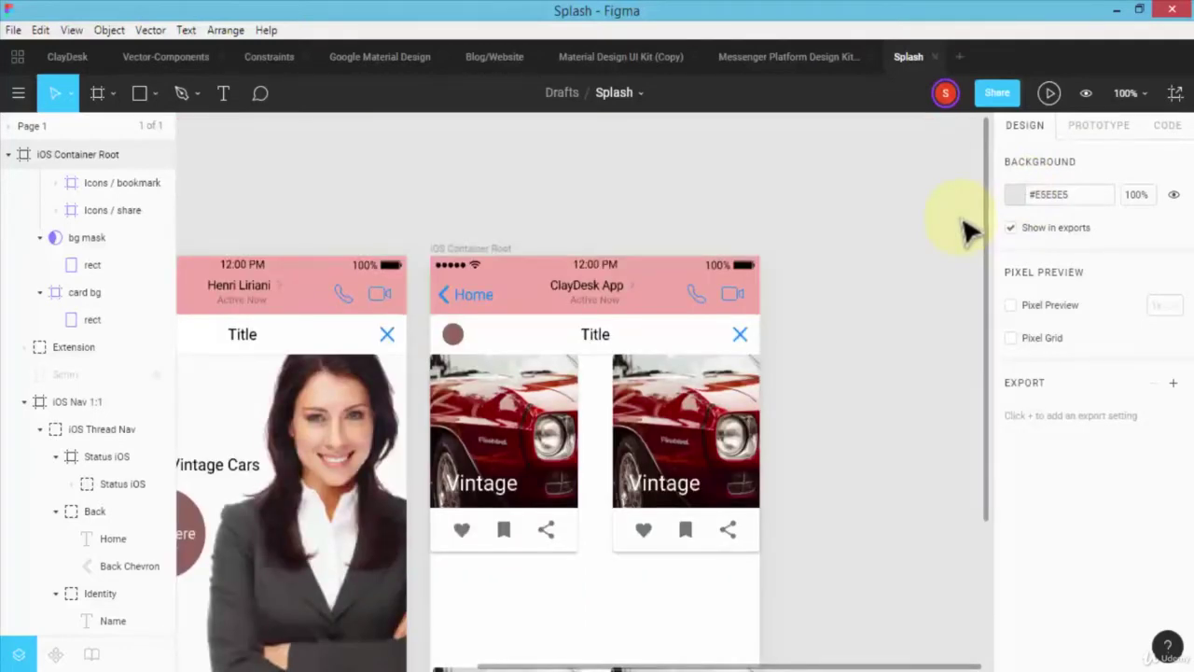
pyautogui.press('-')
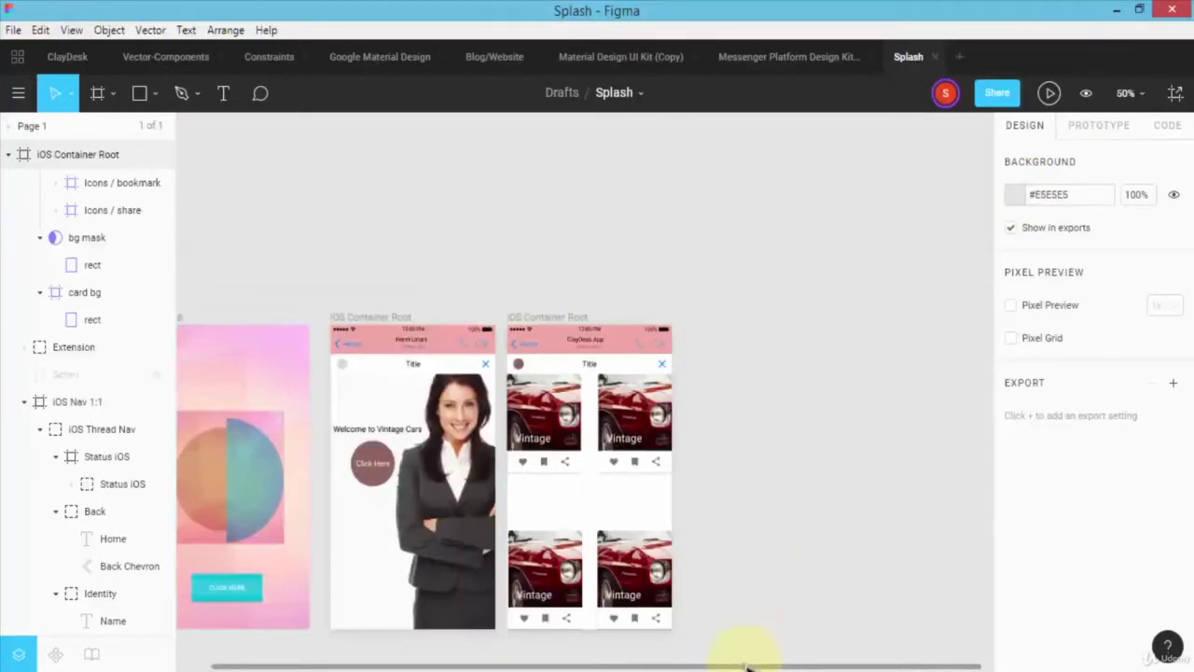
# Collapse the iOS Nav 1:1 group and both iOS Container Root layer trees
pyautogui.moveTo(747, 667); pyautogui.dragTo(653, 666)
pyautogui.scroll(-1, 840, 413)
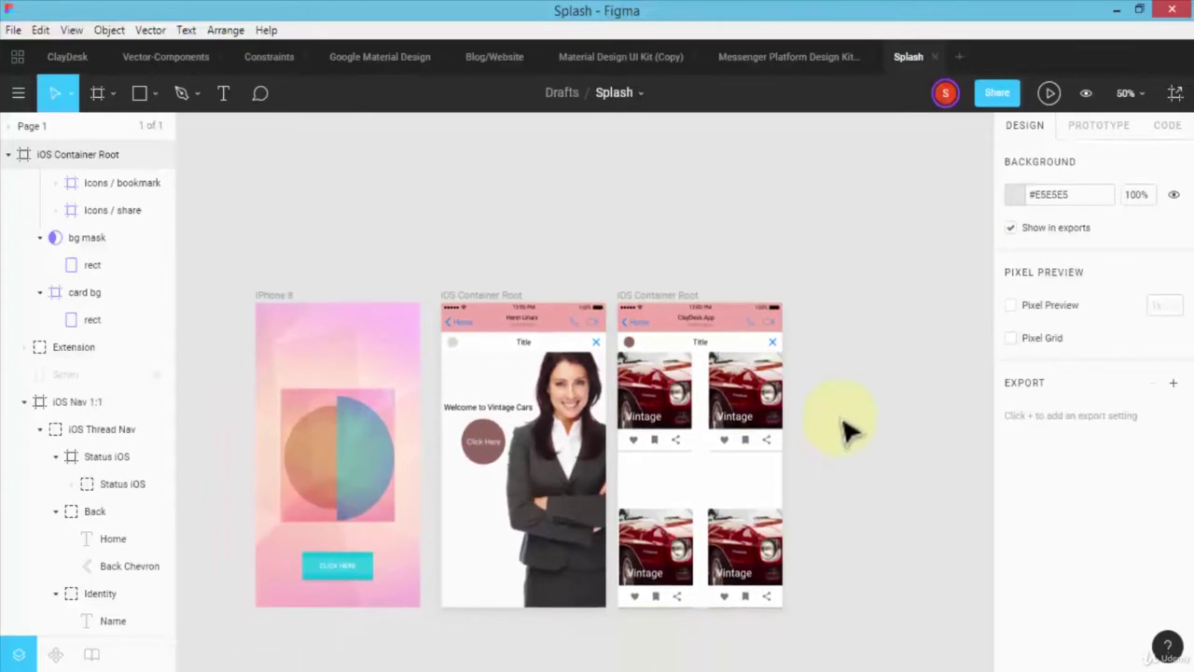
pyautogui.scroll(-3, 844, 429)
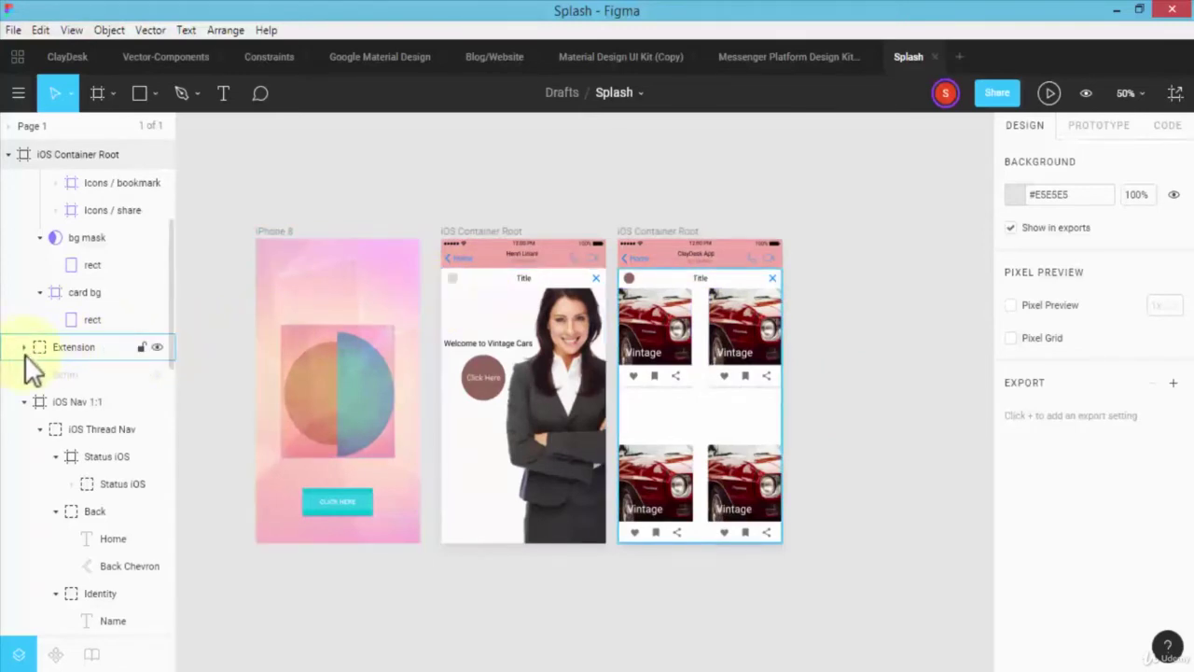
pyautogui.click(23, 402)
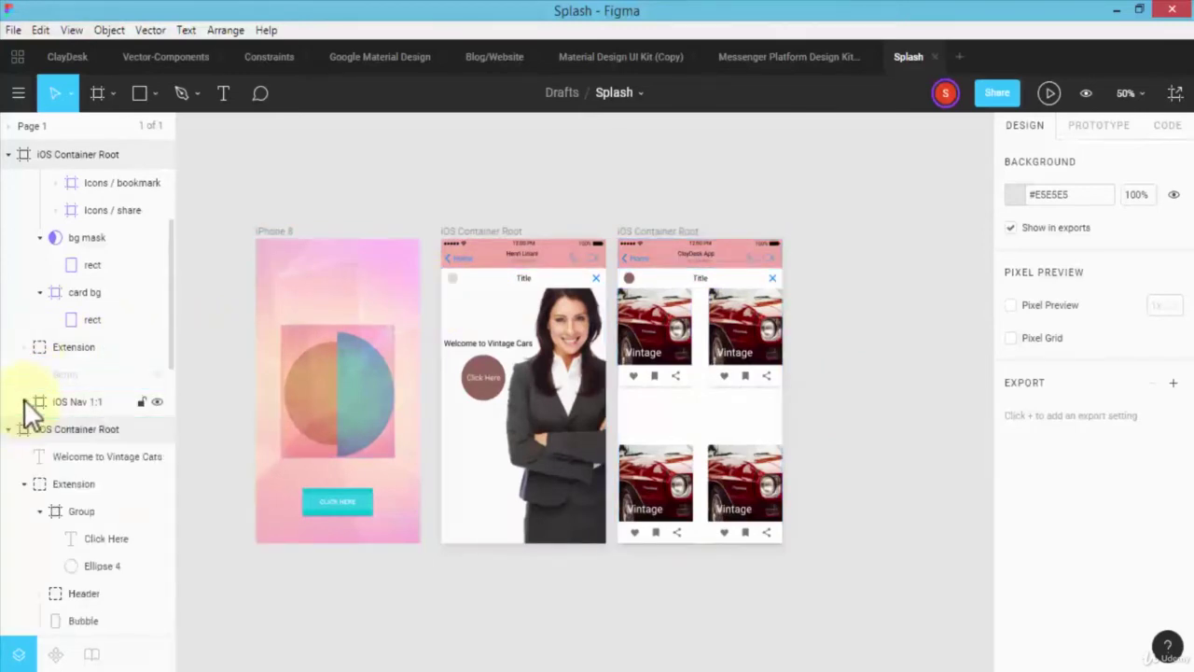
pyautogui.click(9, 155)
pyautogui.click(7, 182)
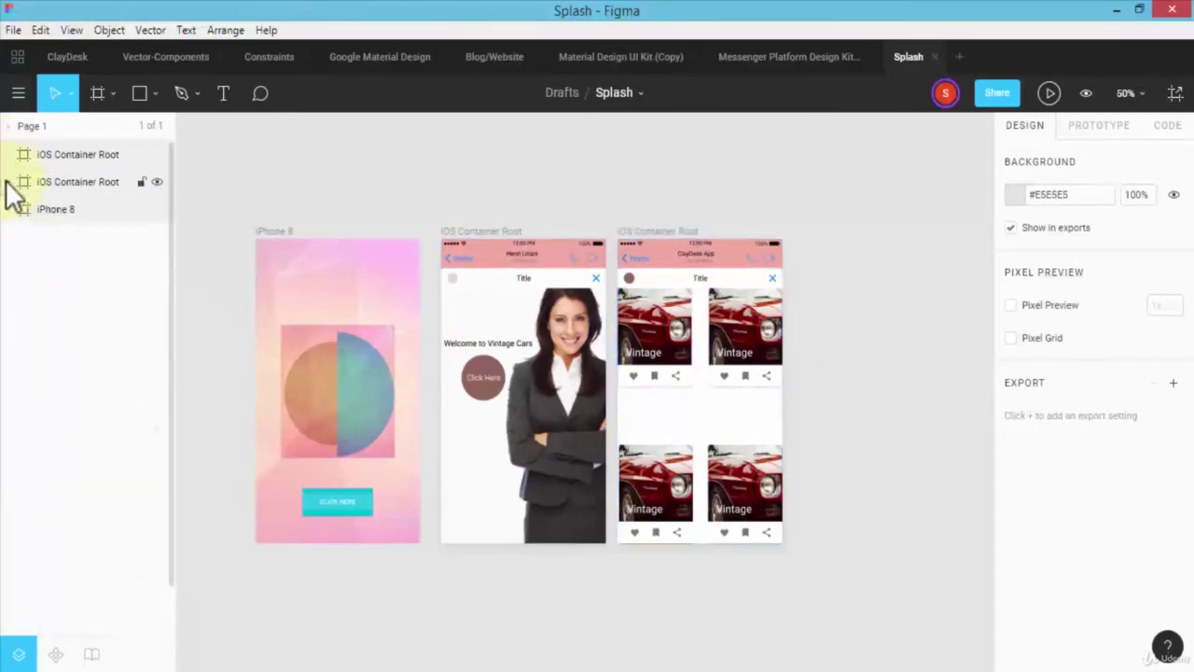
# Select the car cards, welcome and iPhone 8 screen frames in turn
pyautogui.click(64, 157)
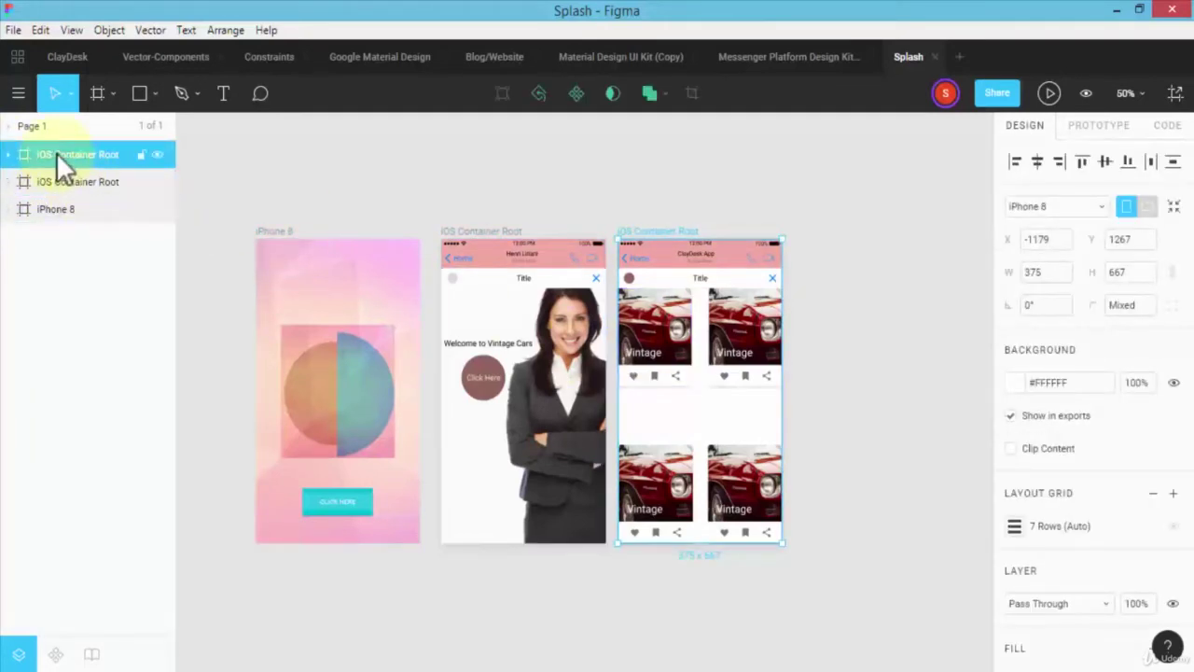
pyautogui.click(88, 180)
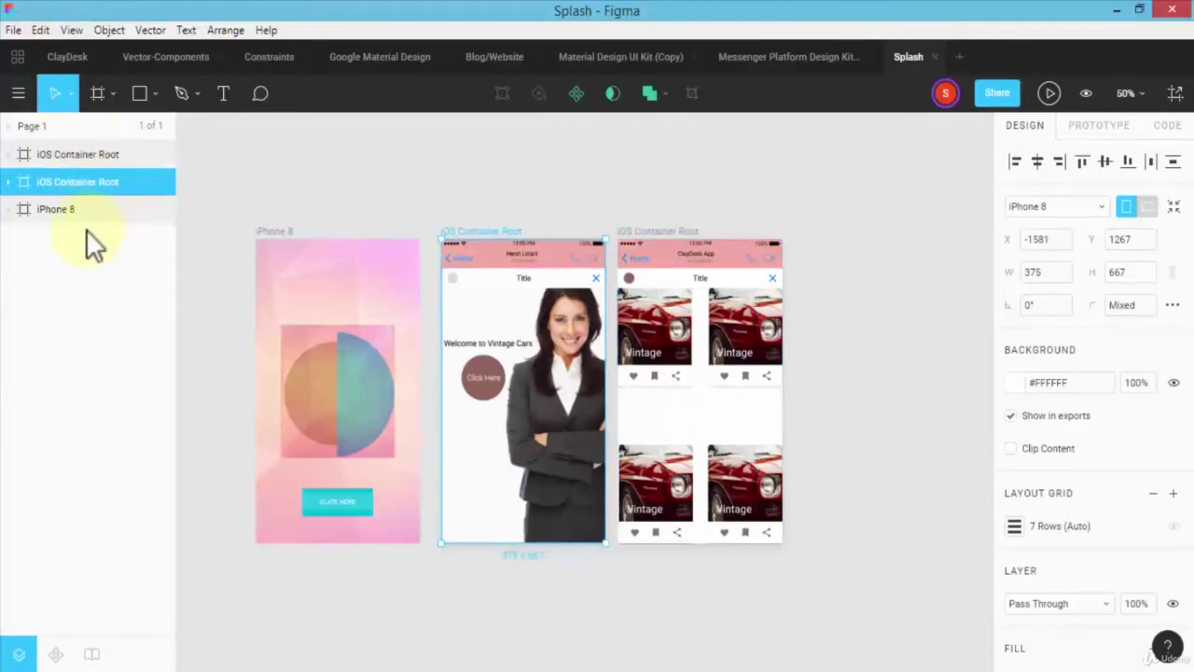
pyautogui.click(60, 213)
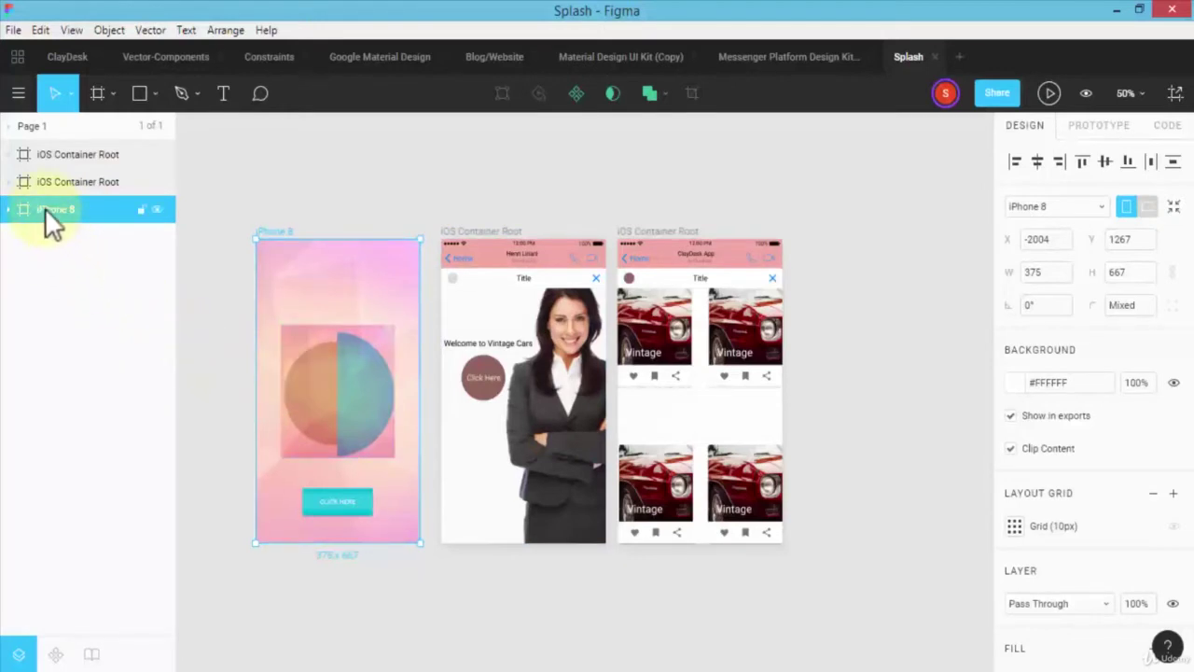
# Move iPhone 8 to the top of the layer list and the welcome screen above the car cards
pyautogui.moveTo(45, 208); pyautogui.dragTo(55, 147)
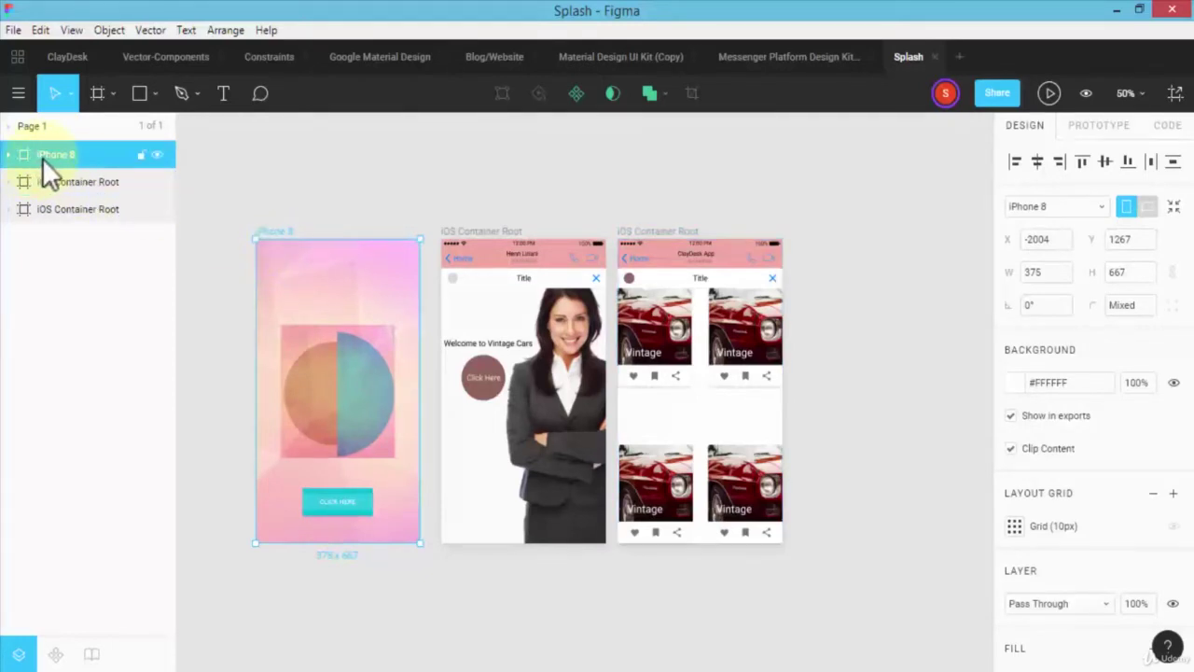
pyautogui.click(54, 185)
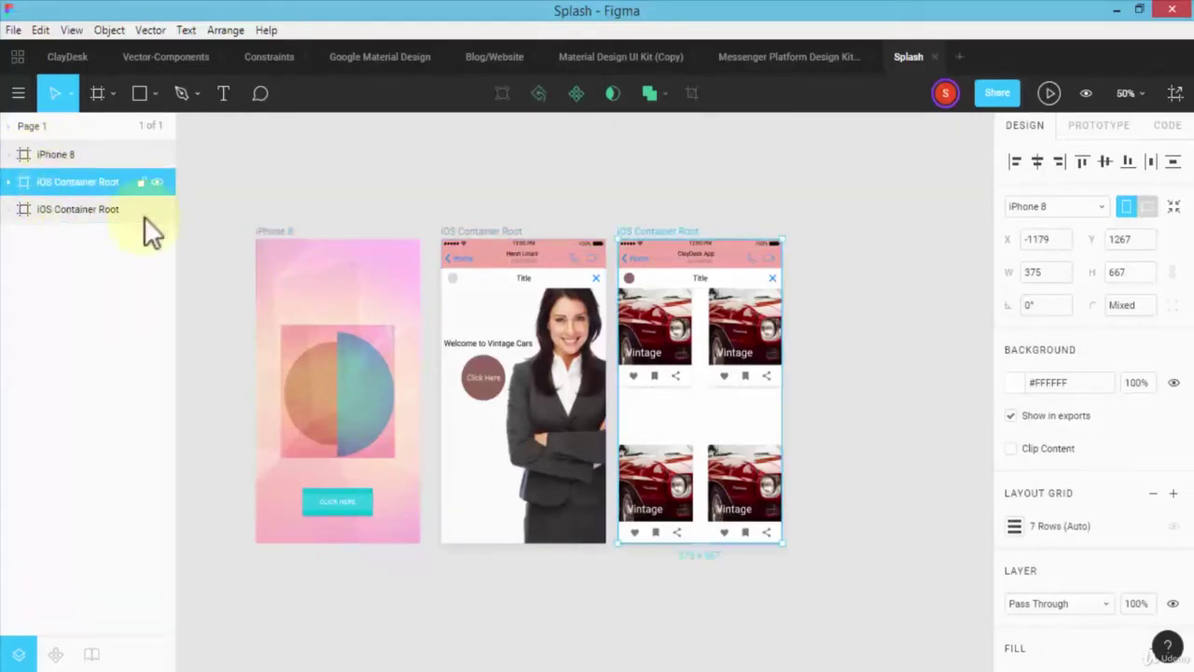
pyautogui.click(60, 208)
pyautogui.moveTo(53, 178); pyautogui.dragTo(54, 175)
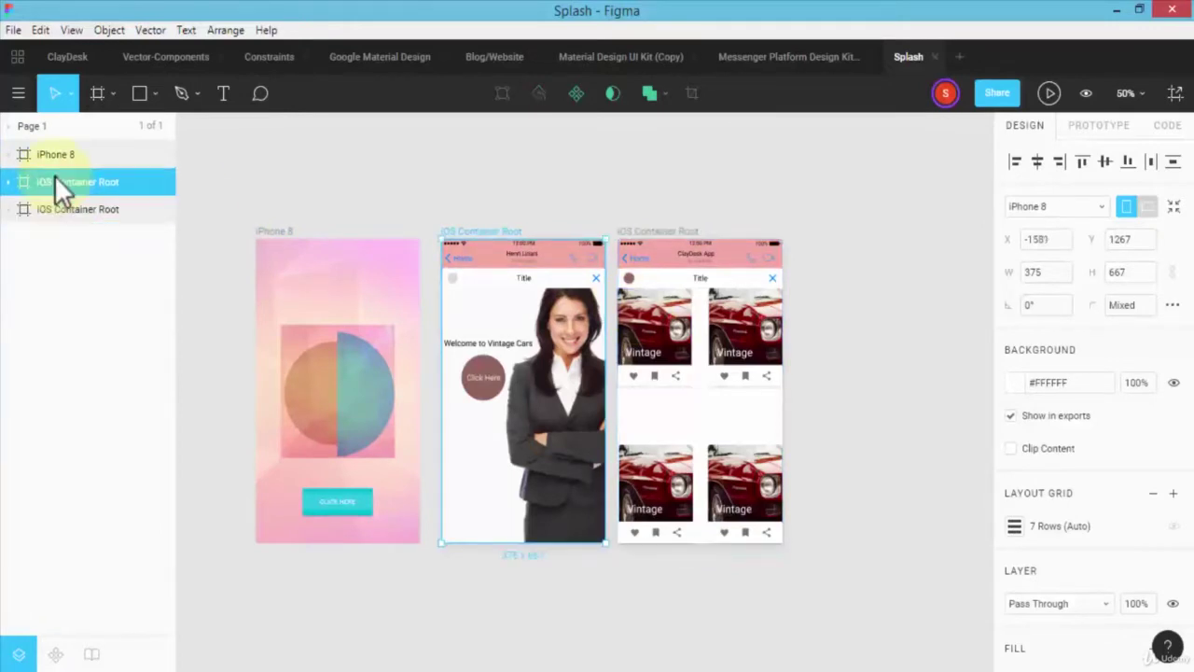
pyautogui.click(79, 207)
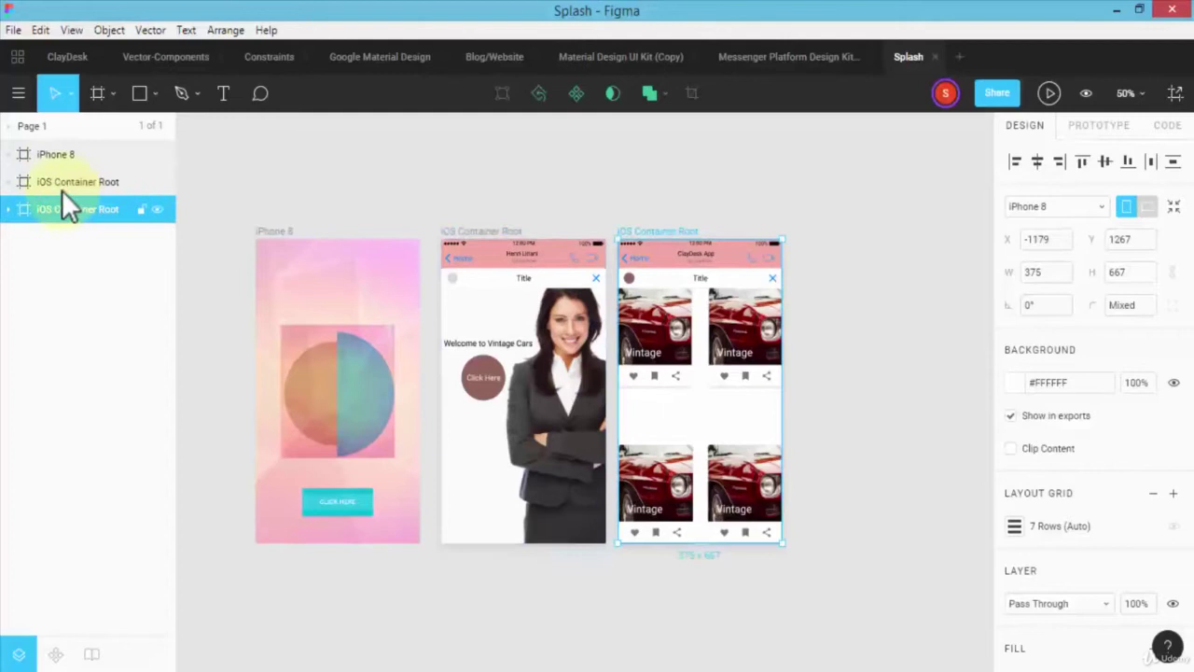
pyautogui.click(61, 188)
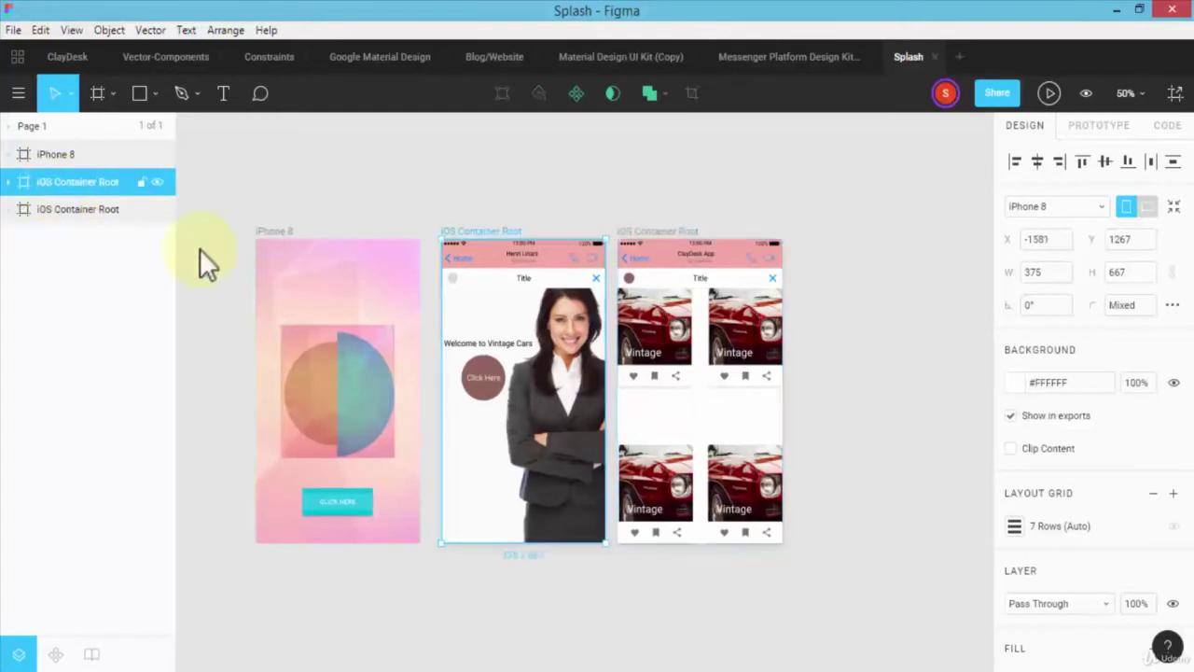
# Rename the welcome frame 'iOS Container Root1' and the car cards frame 'iOS Container Root2'
pyautogui.doubleClick(71, 182)
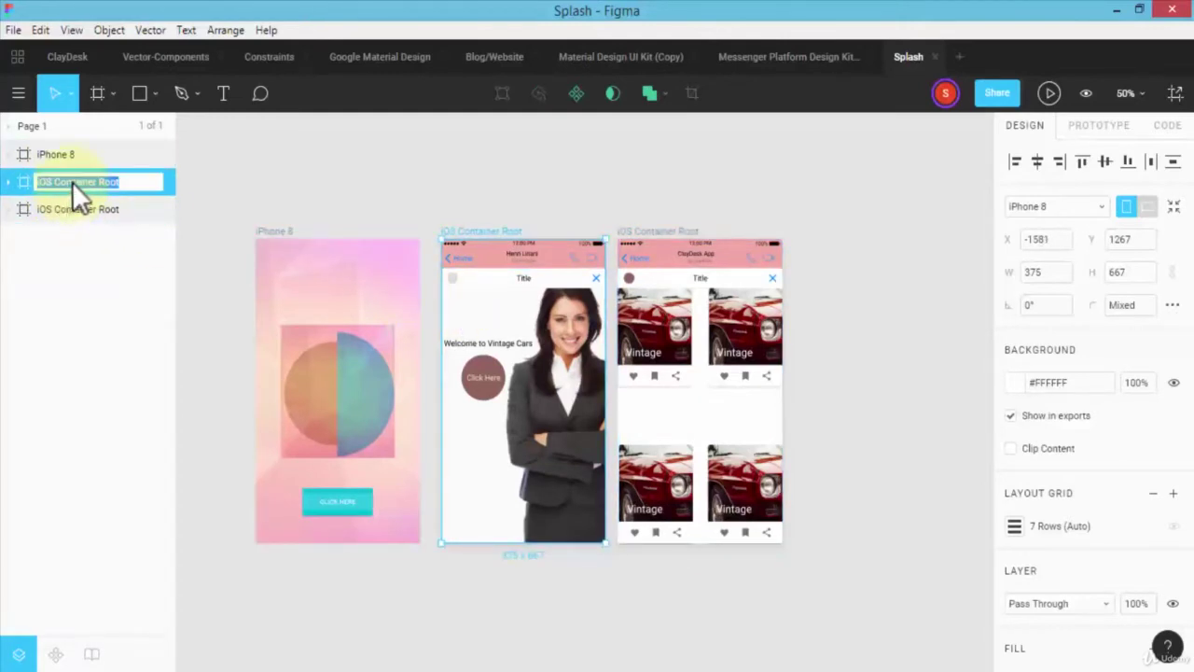
pyautogui.click(120, 181)
pyautogui.write('1')
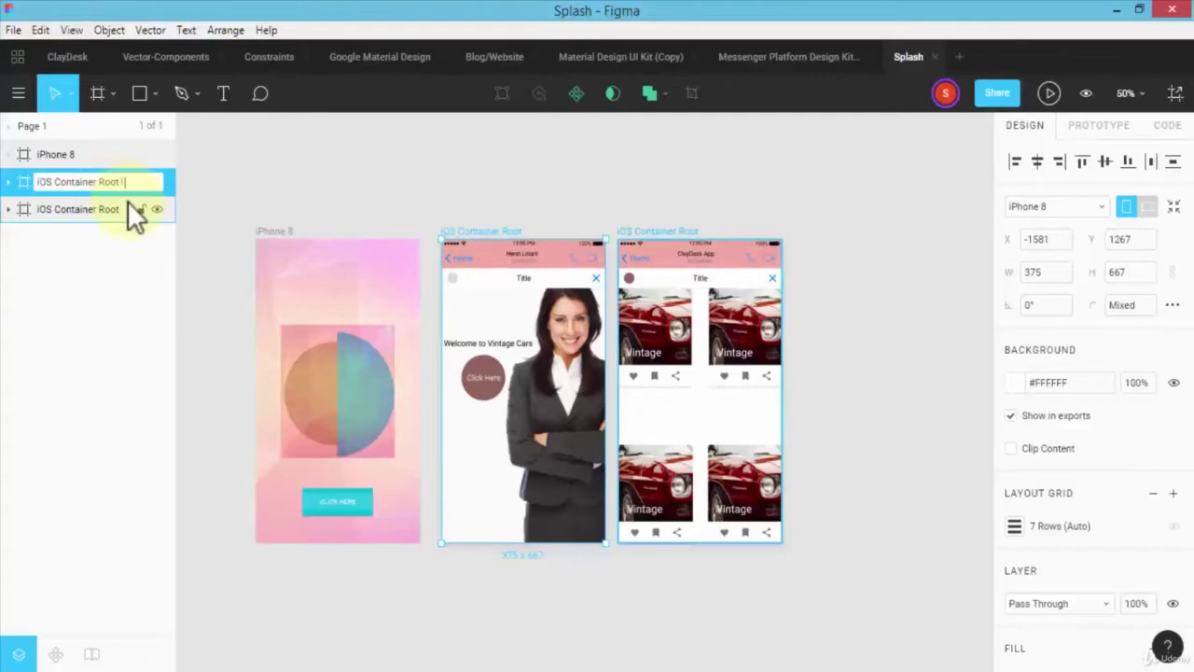
pyautogui.click(245, 200)
pyautogui.doubleClick(101, 214)
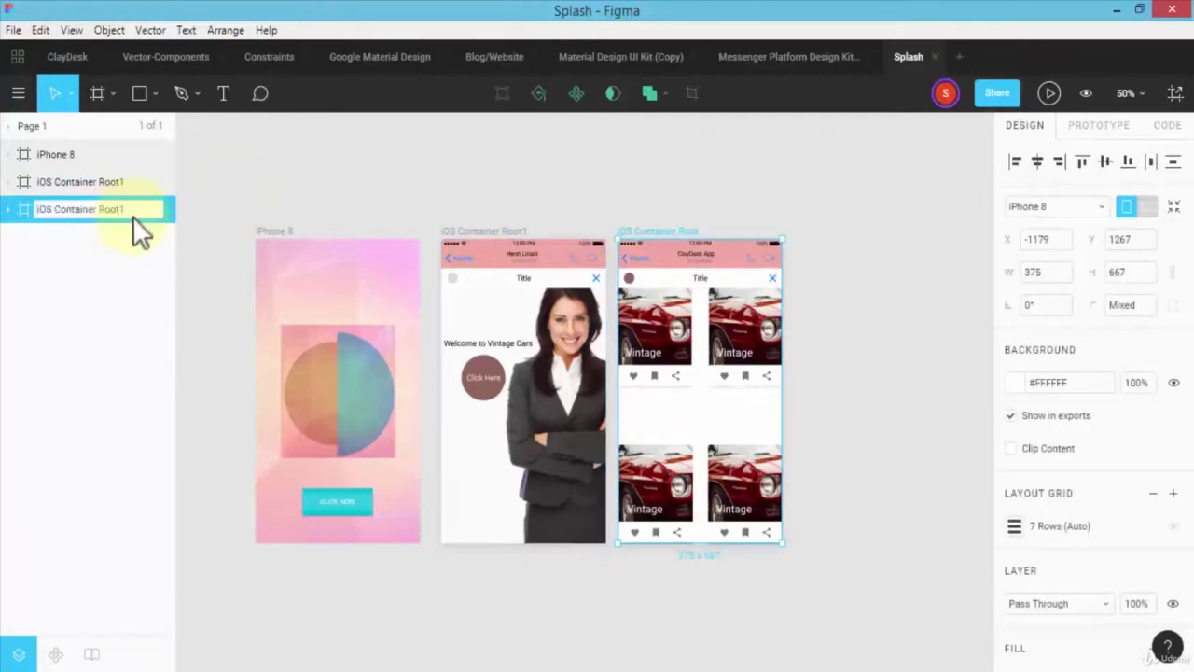
pyautogui.write('2')
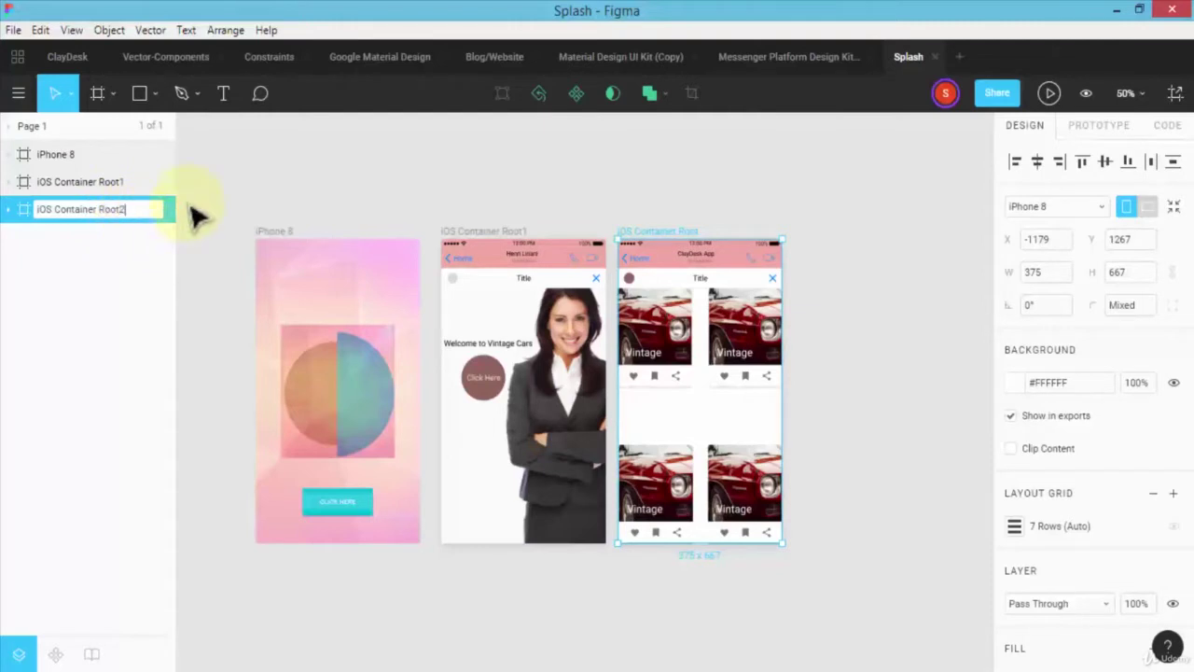
pyautogui.click(192, 215)
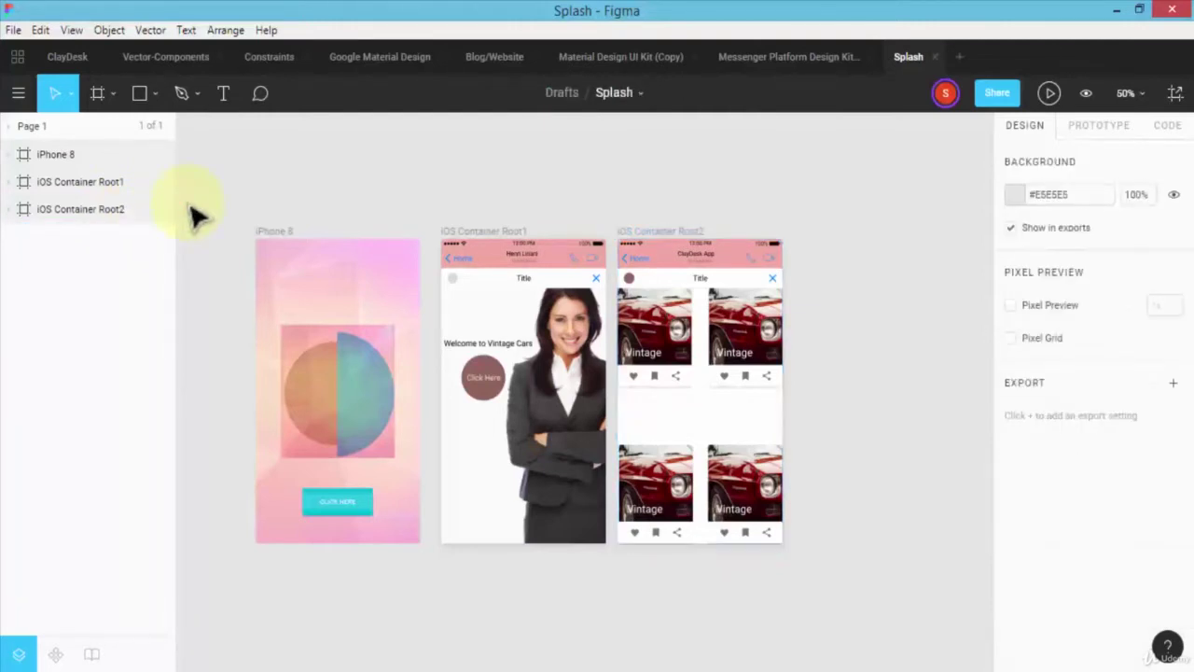
# Nudge the iOS Container Root2 frame slightly to the right
pyautogui.click(84, 210)
pyautogui.moveTo(665, 322); pyautogui.dragTo(672, 328)
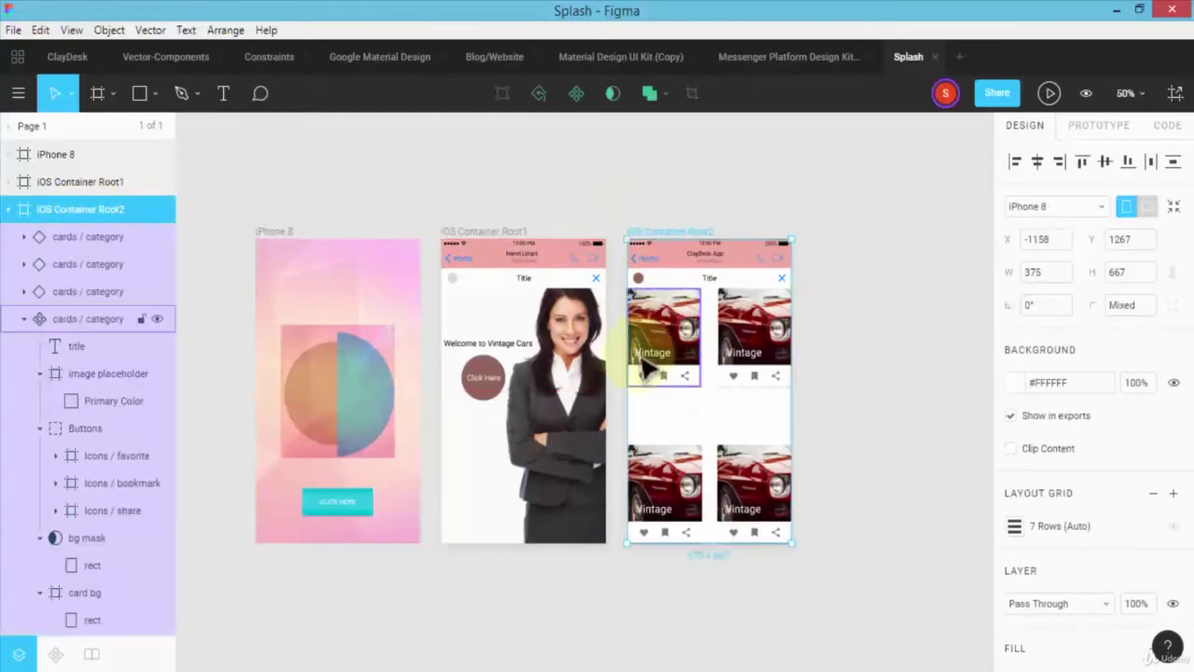
pyautogui.click(845, 390)
# Collapse the layer tree, expand iPhone 8's layers and select Root1's iOS Nav 1:1 bar
pyautogui.hotkey('alt', 'l')
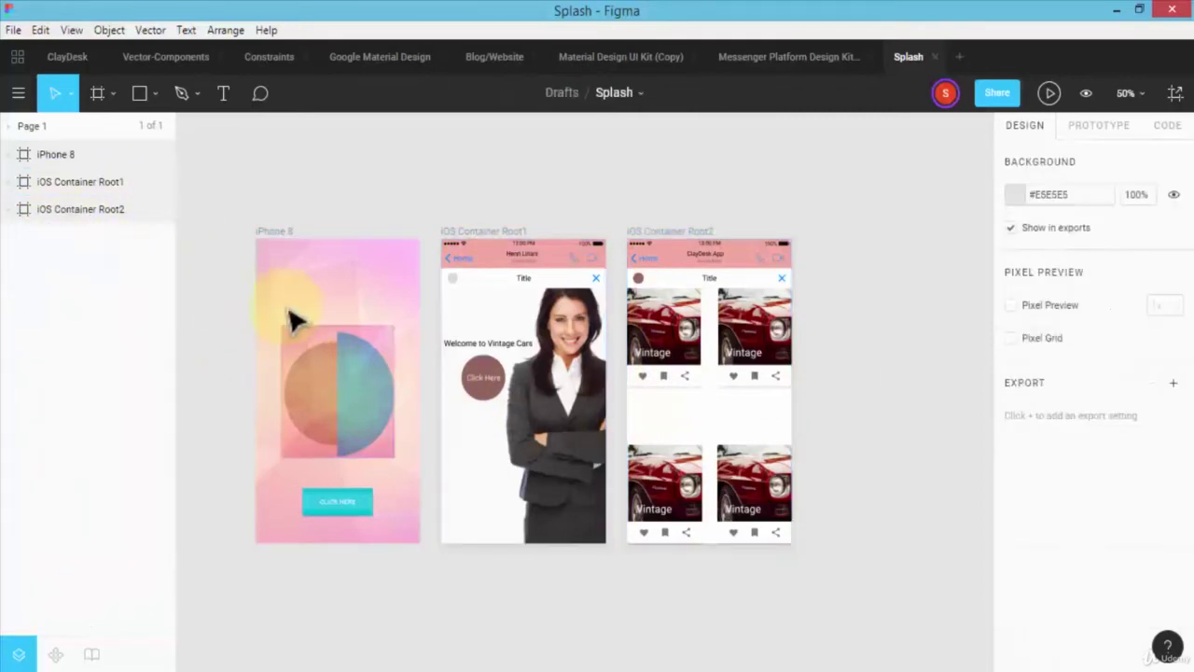
pyautogui.click(62, 156)
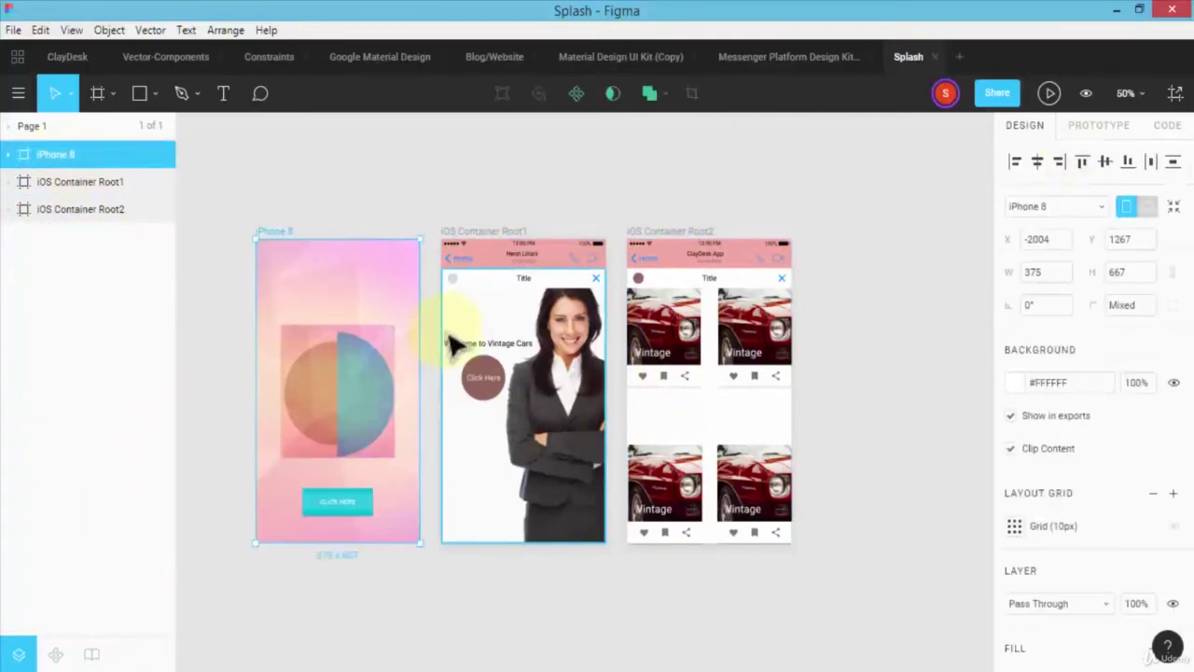
pyautogui.click(8, 155)
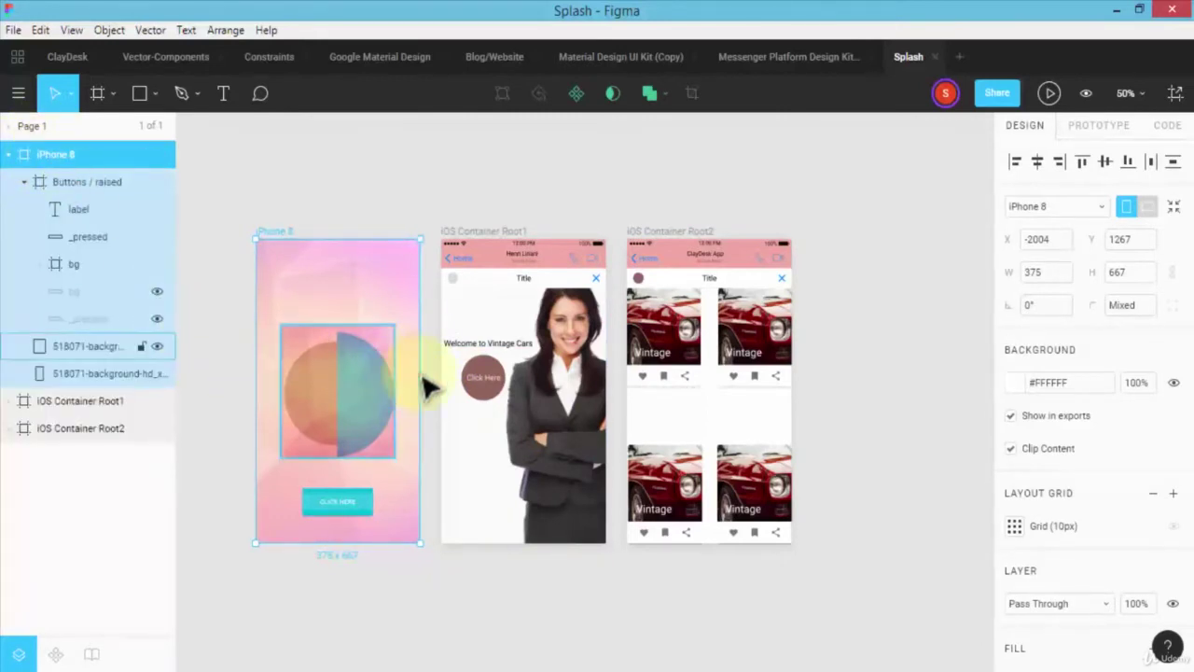
pyautogui.click(478, 268)
pyautogui.click(469, 248)
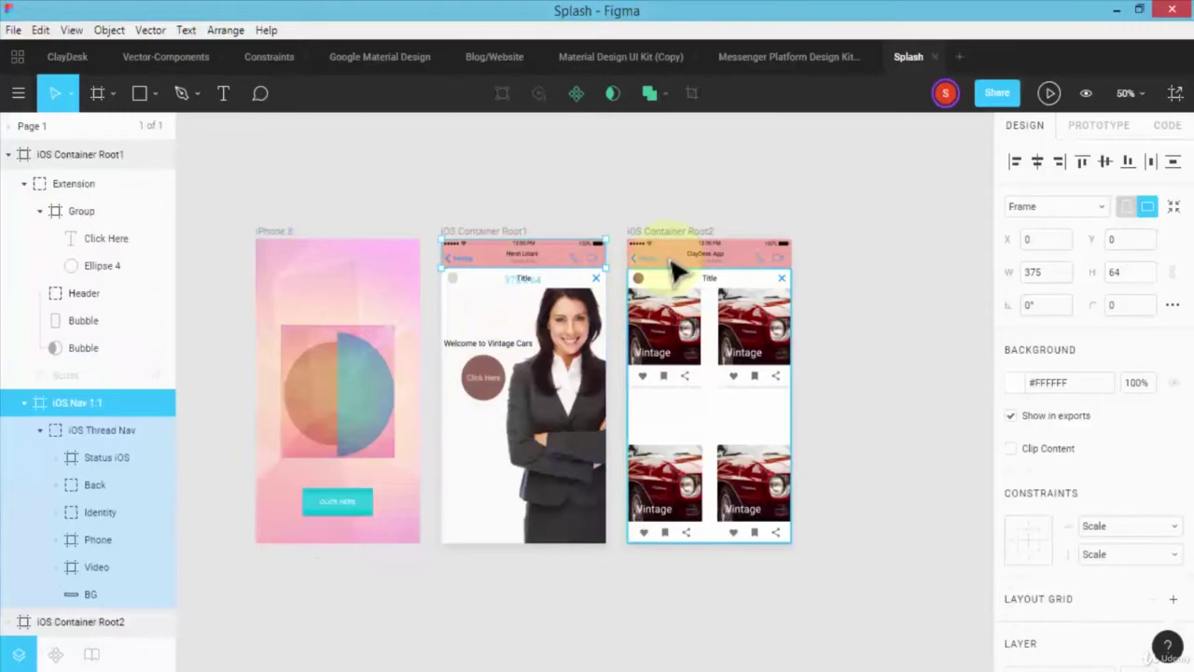
# At 100% zoom, open the image fill settings of the iPhone 8 splash background
pyautogui.hotkey('shift', '0')
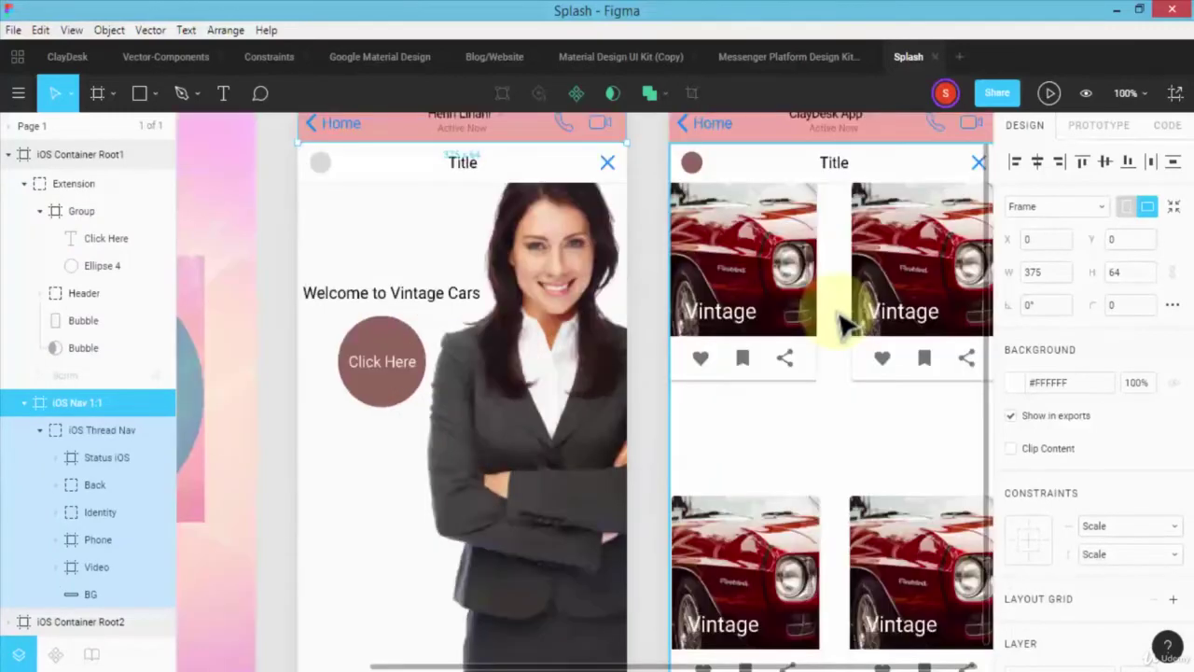
pyautogui.moveTo(663, 665); pyautogui.dragTo(453, 664)
pyautogui.click(498, 436)
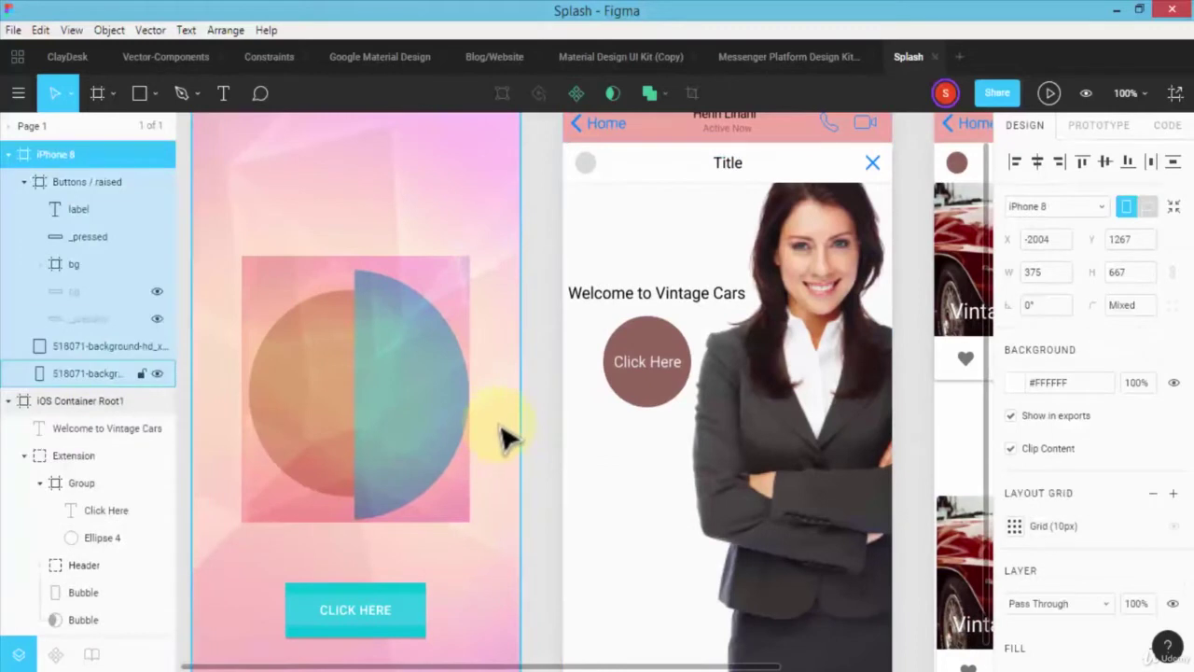
pyautogui.doubleClick(507, 435)
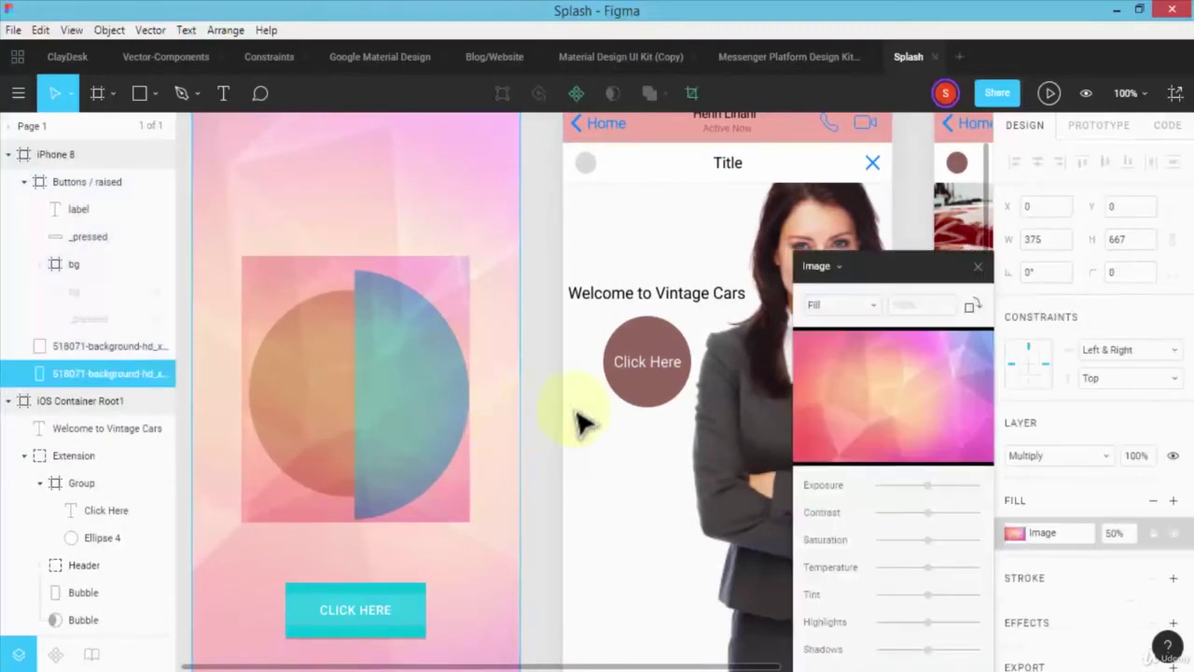
# Link the splash background image to iOS Container Root1 from the Prototype tab
pyautogui.click(977, 266)
pyautogui.click(1082, 124)
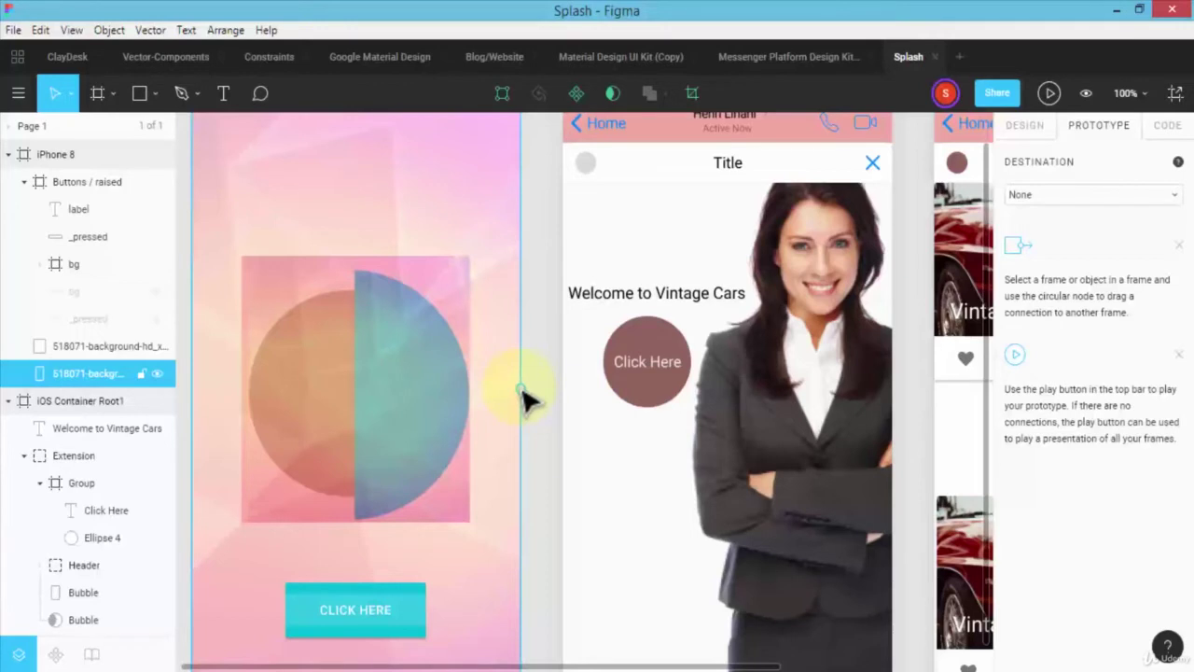
pyautogui.moveTo(522, 390); pyautogui.dragTo(544, 408)
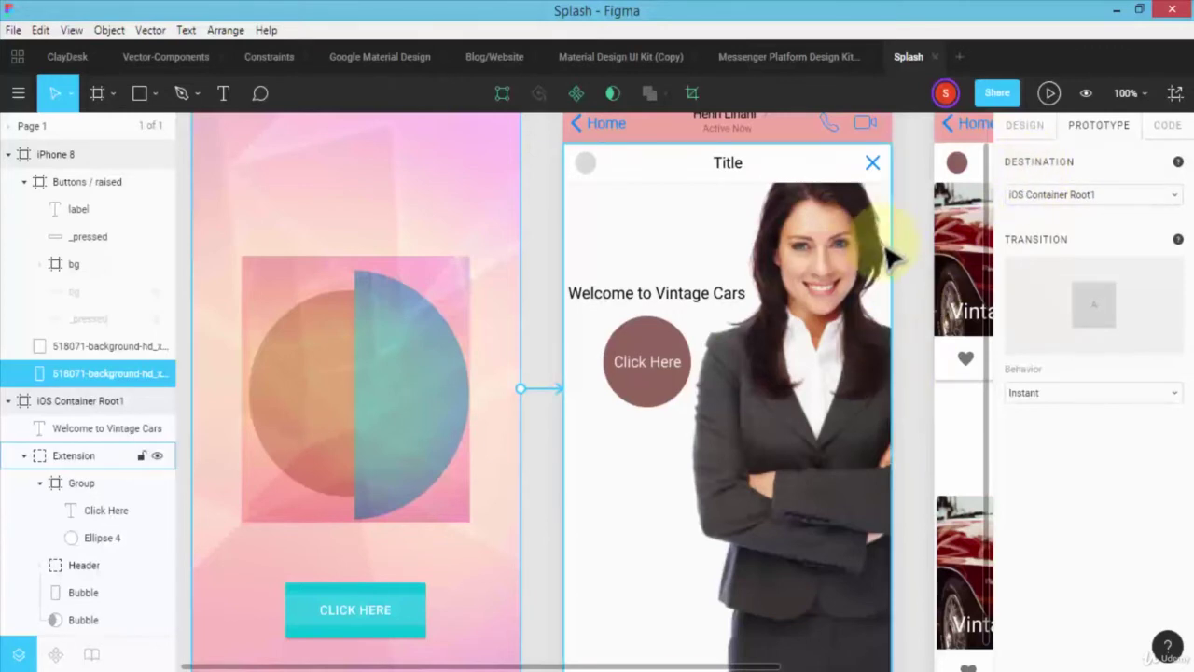
# Connect iOS Container Root1 to iOS Container Root2 with a Dissolve transition
pyautogui.click(662, 234)
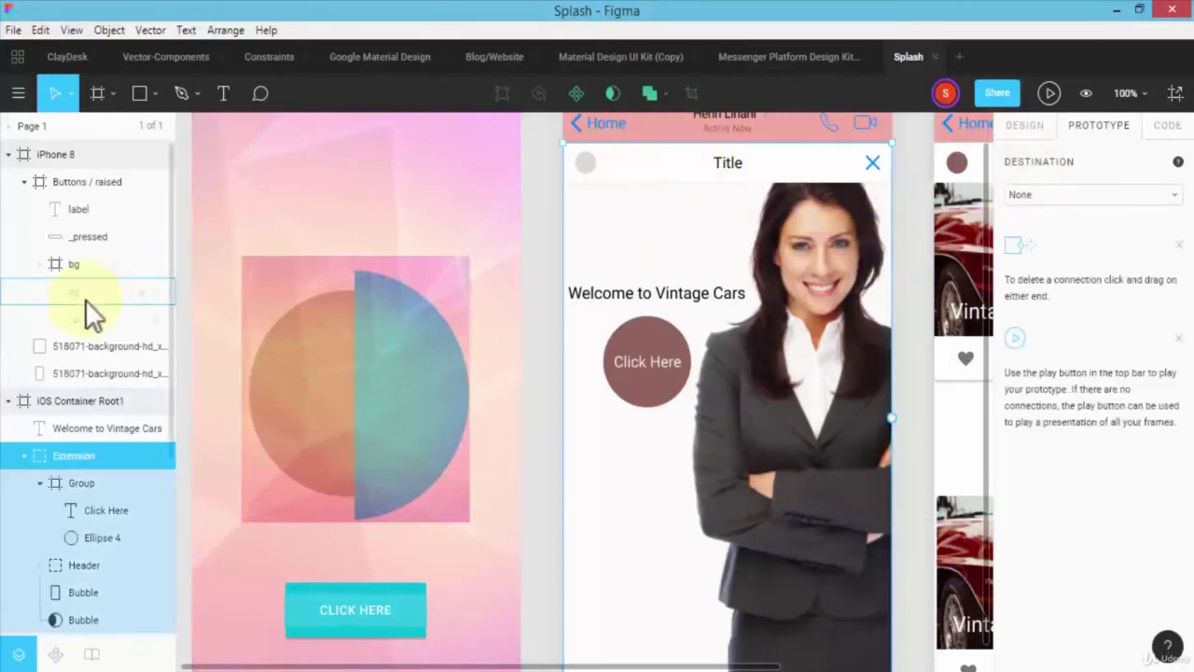
pyautogui.click(8, 401)
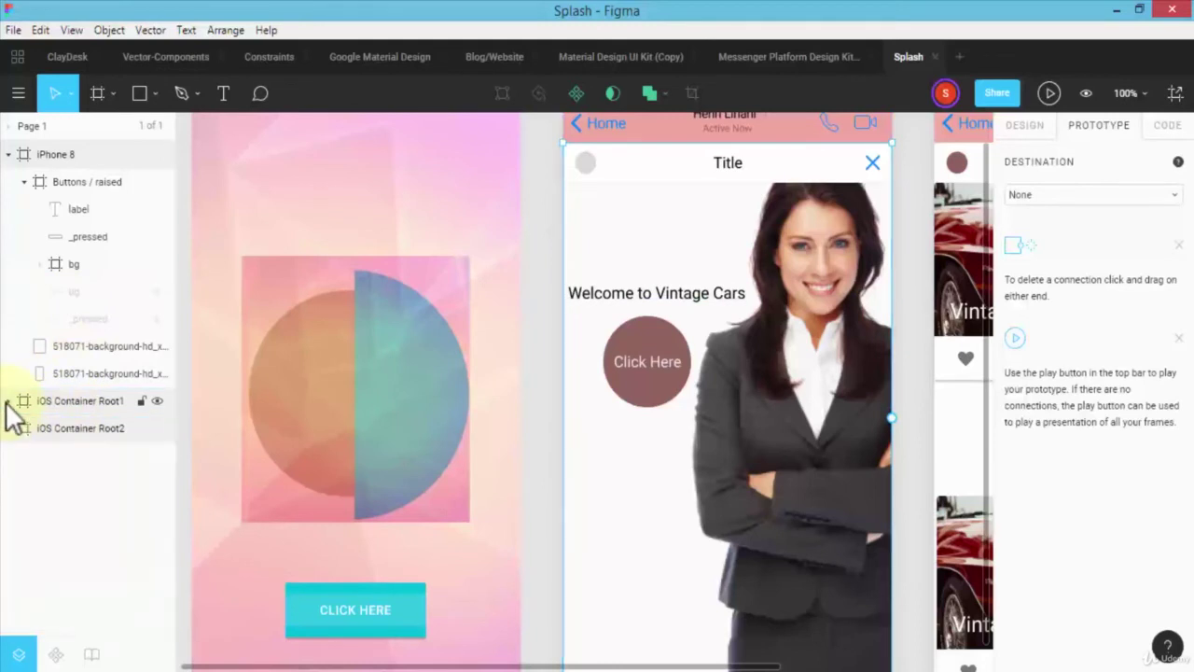
pyautogui.click(67, 425)
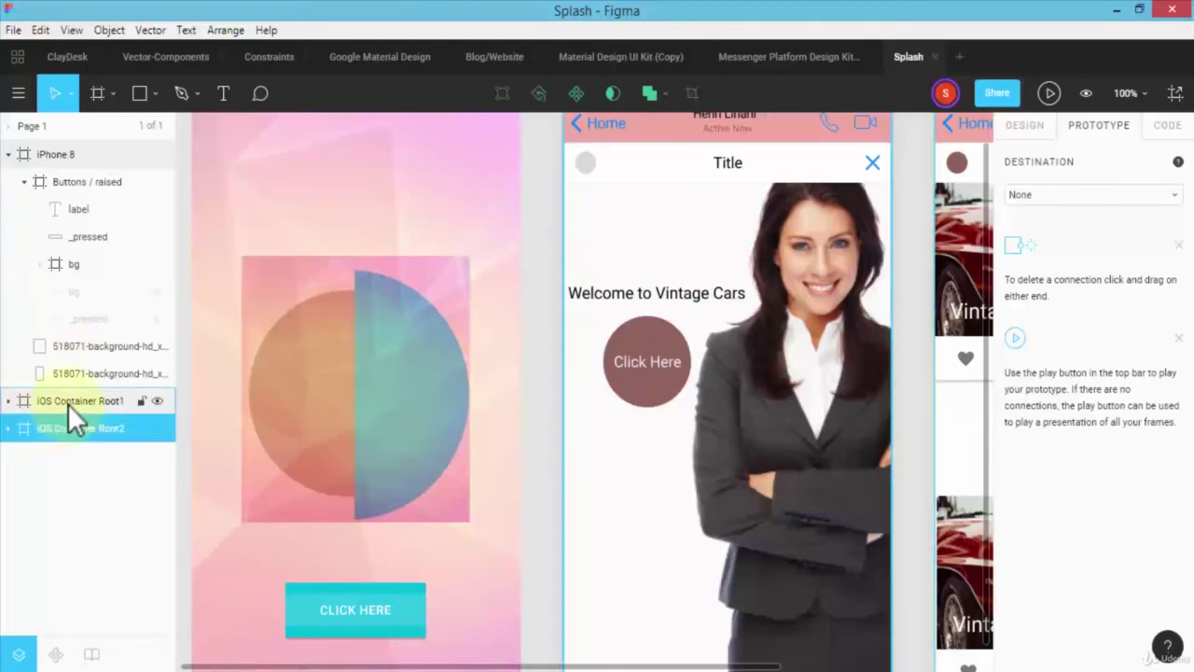
pyautogui.click(67, 403)
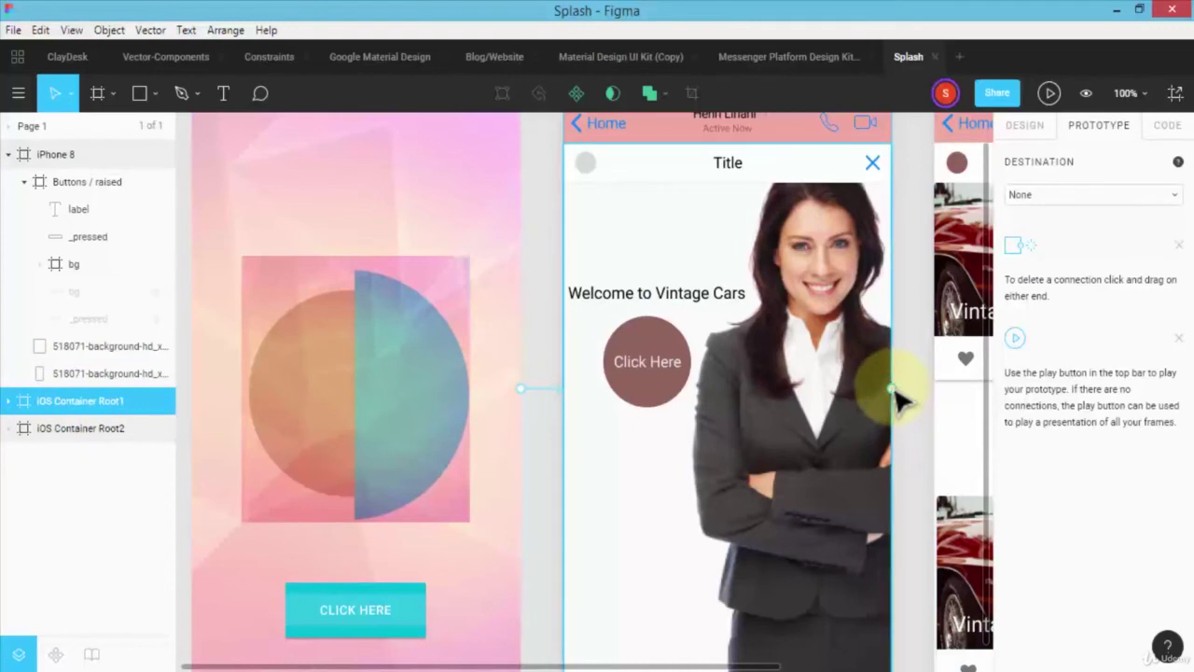
pyautogui.moveTo(893, 389); pyautogui.dragTo(933, 392)
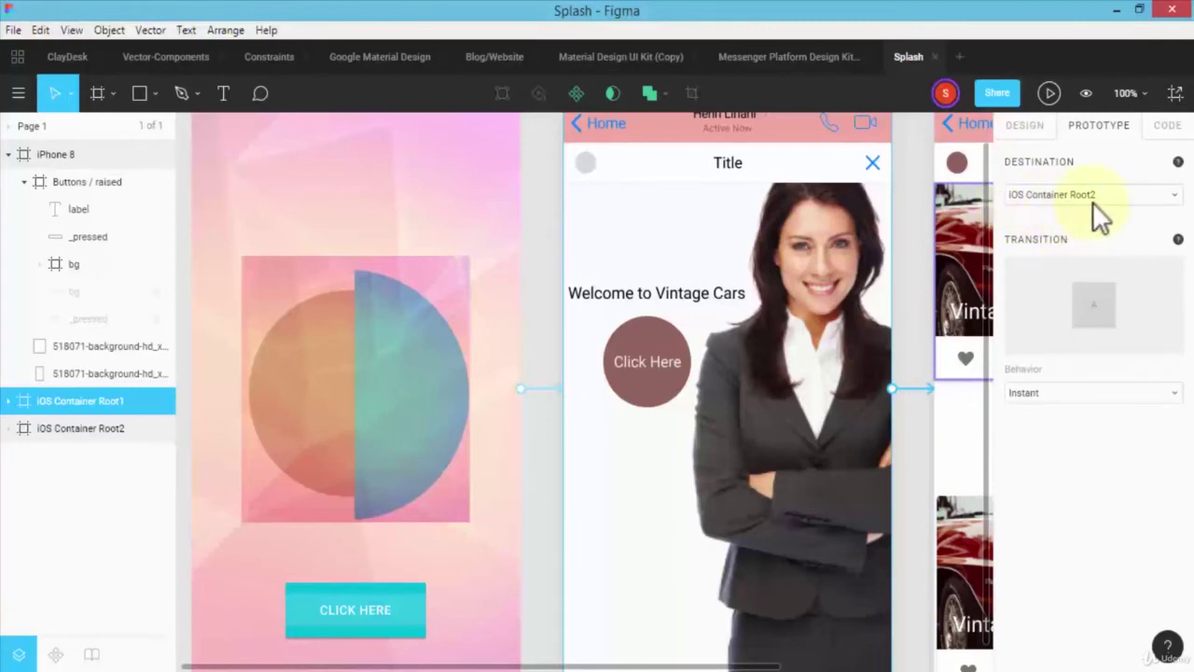
pyautogui.click(1063, 393)
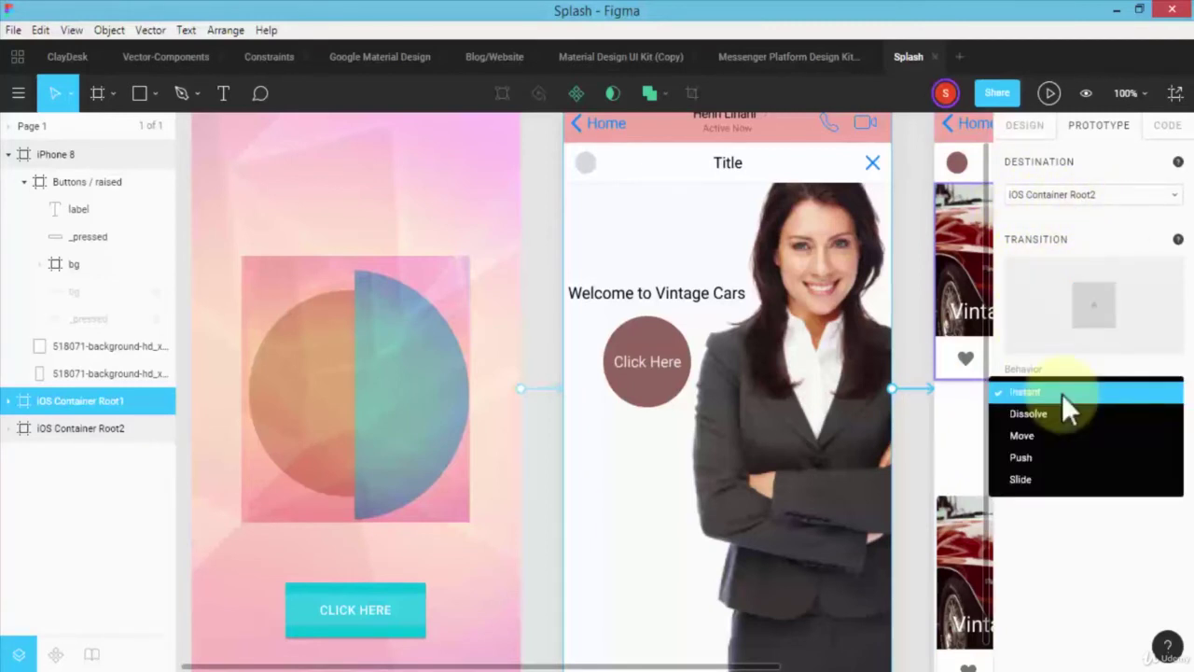
pyautogui.click(1029, 416)
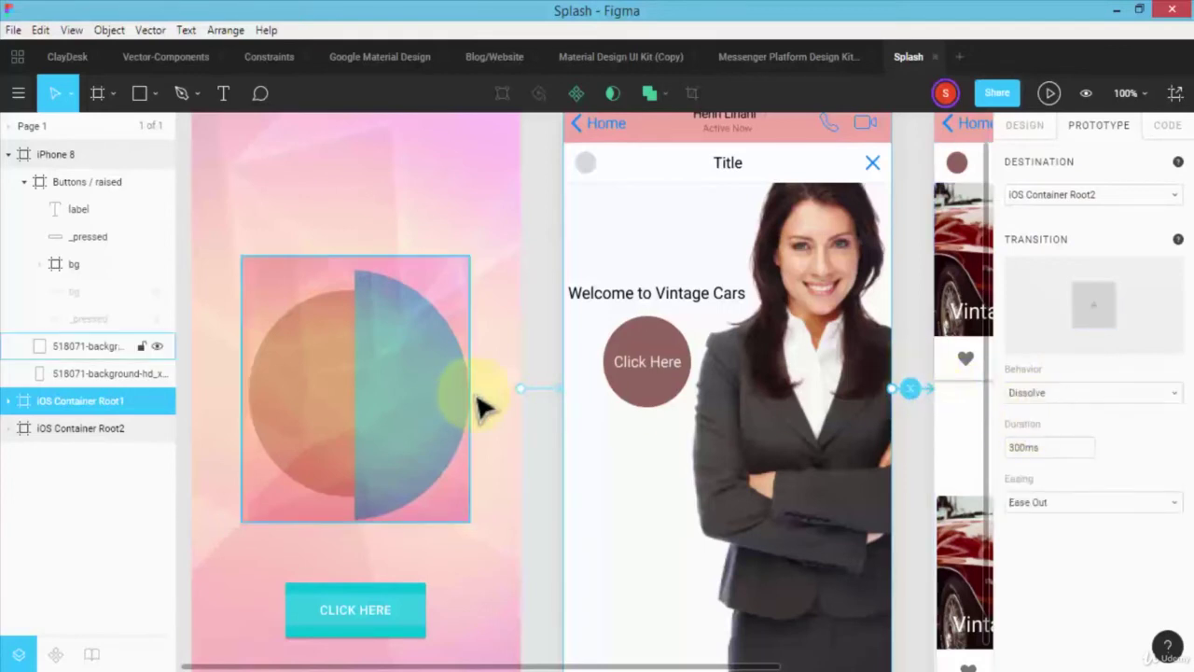
# Change the splash-to-Root1 connection's transition to Dissolve
pyautogui.click(541, 392)
pyautogui.click(1087, 393)
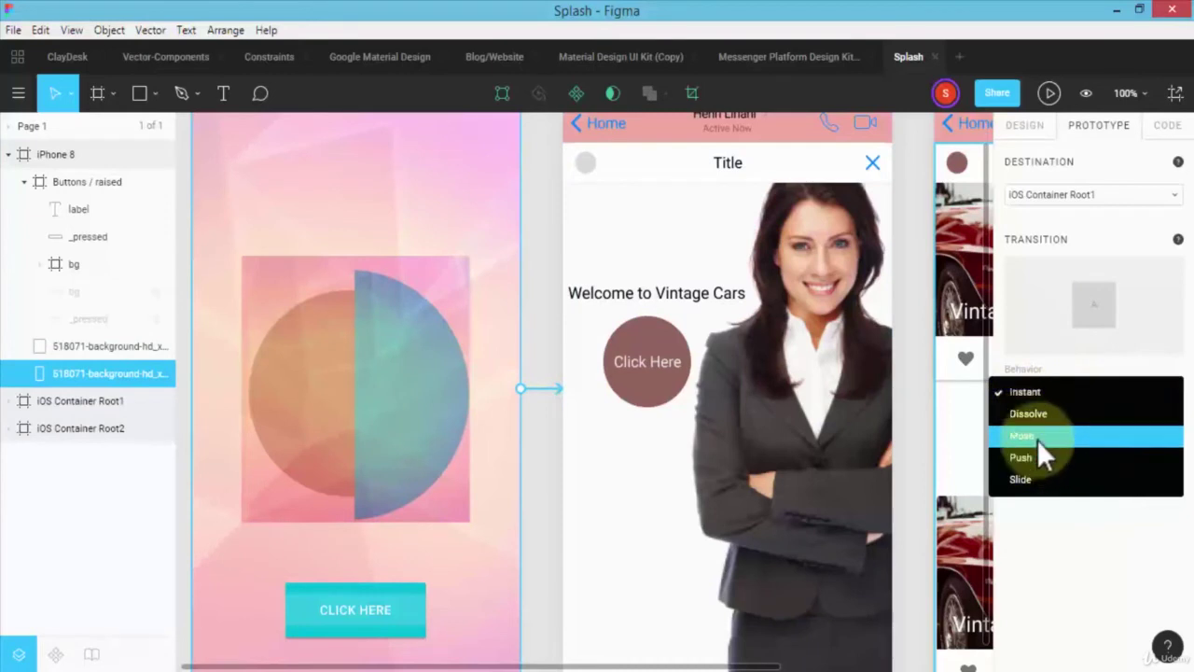
pyautogui.click(1036, 416)
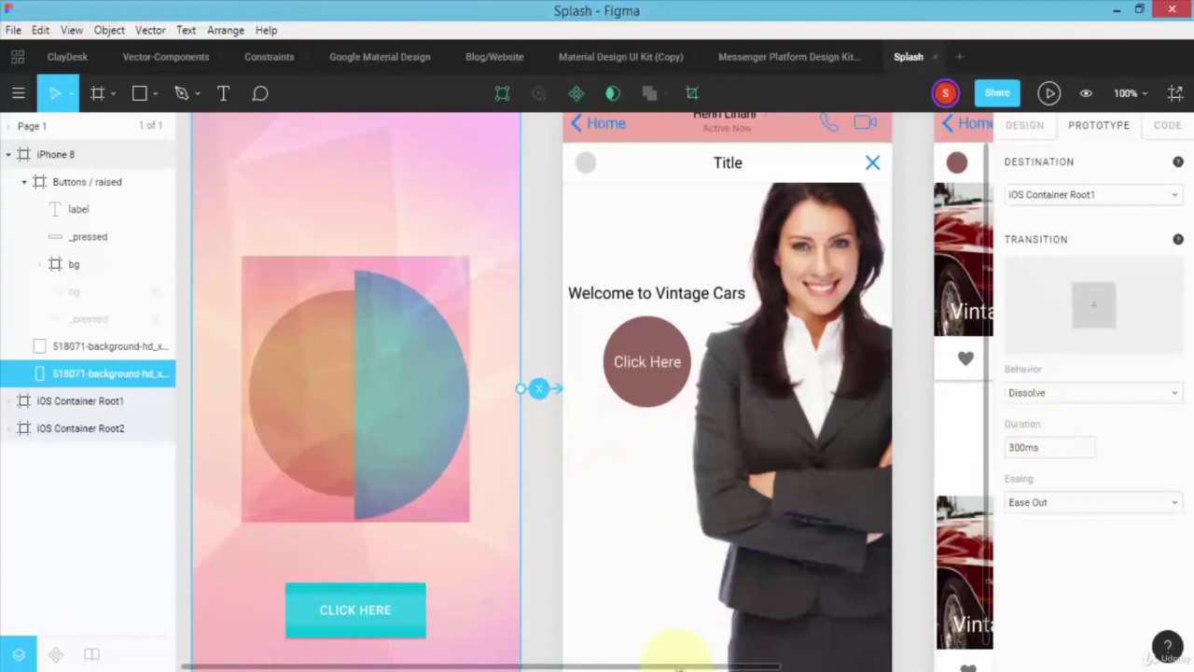
pyautogui.moveTo(679, 668); pyautogui.dragTo(799, 668)
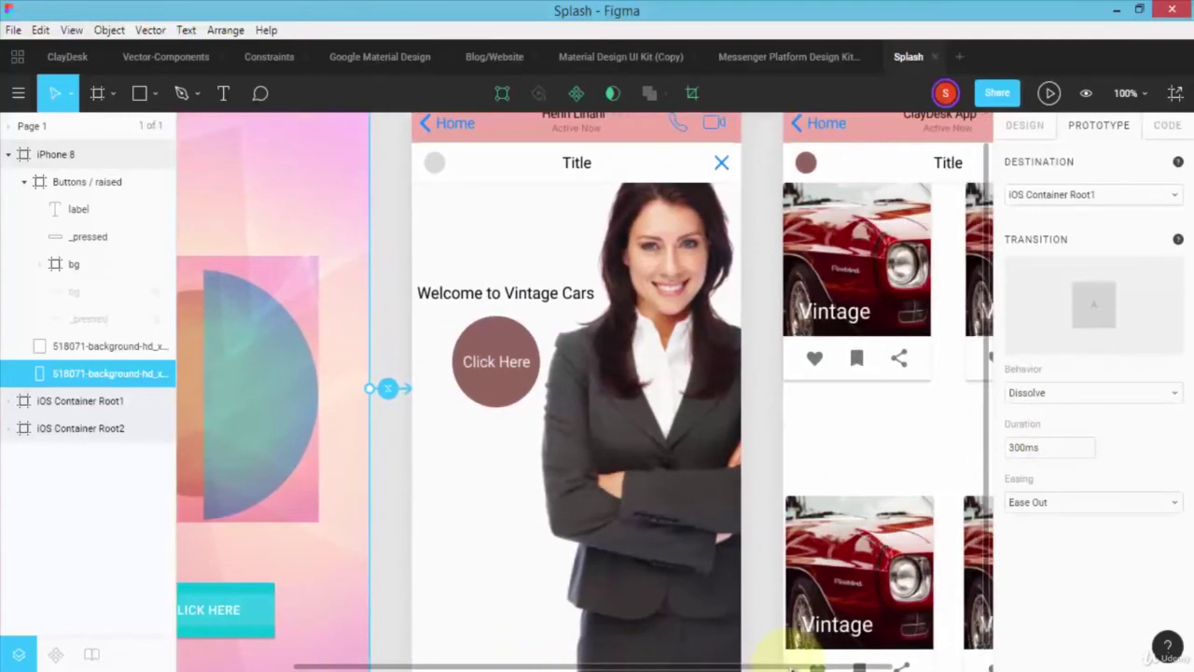
pyautogui.click(760, 392)
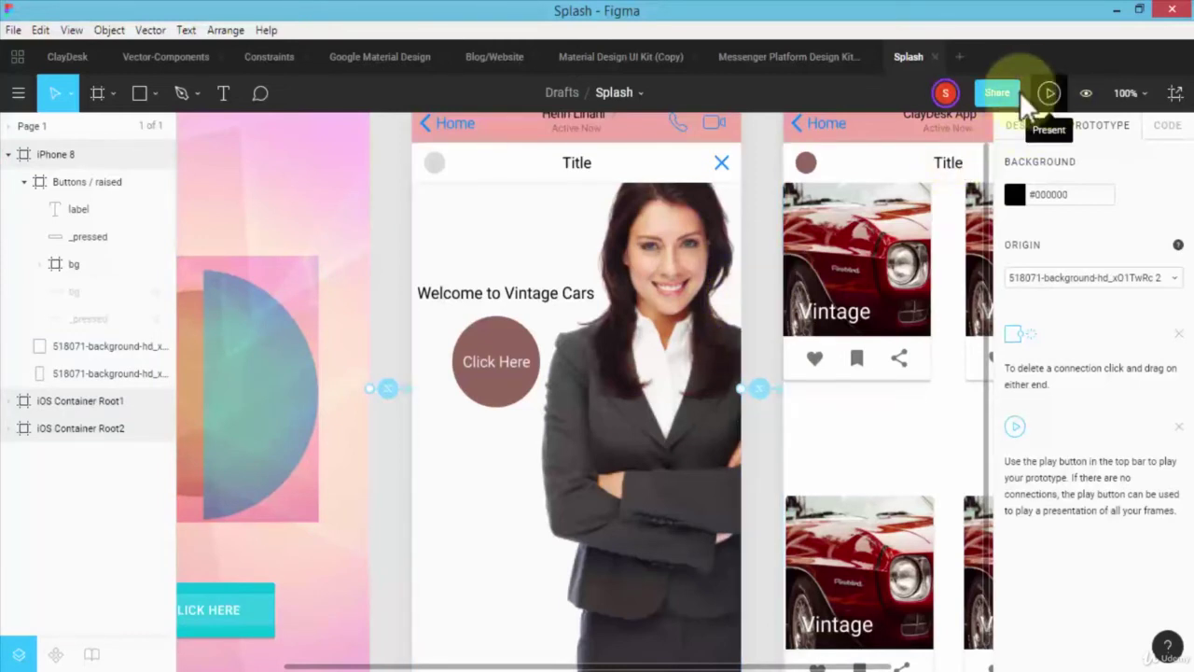
# Present the prototype, opening on the gradient splash screen as screen 1 of 3
pyautogui.click(361, 226)
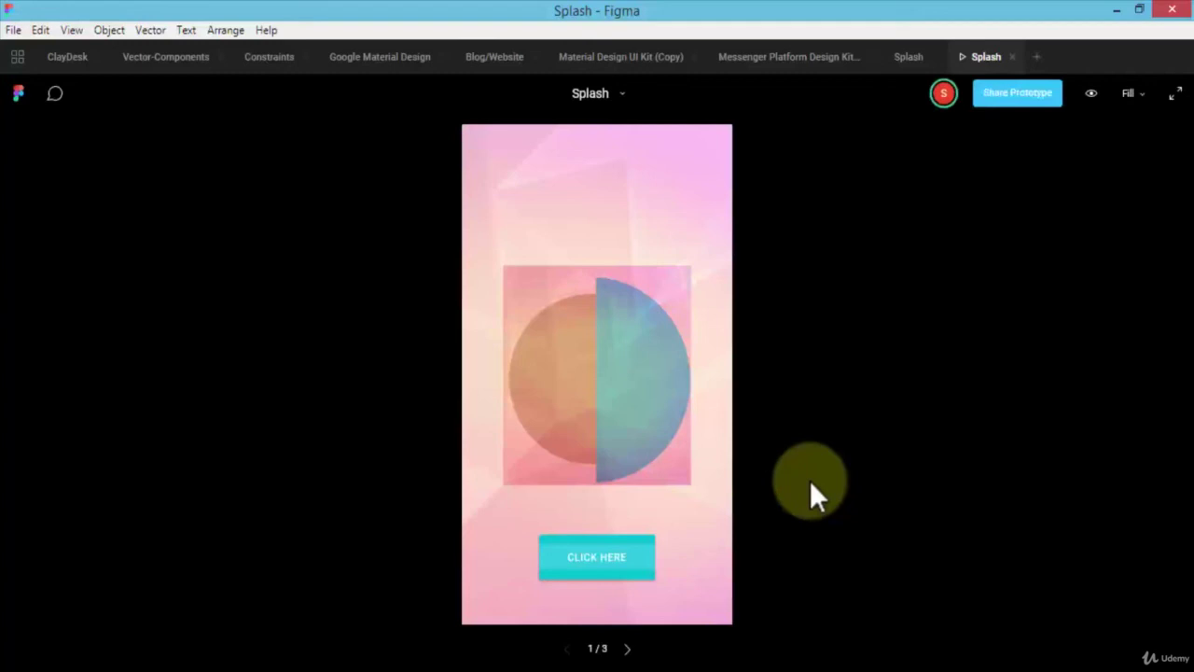
# Follow the splash screen's CLICK HERE link to advance to screen 2 of 3
pyautogui.click(689, 541)
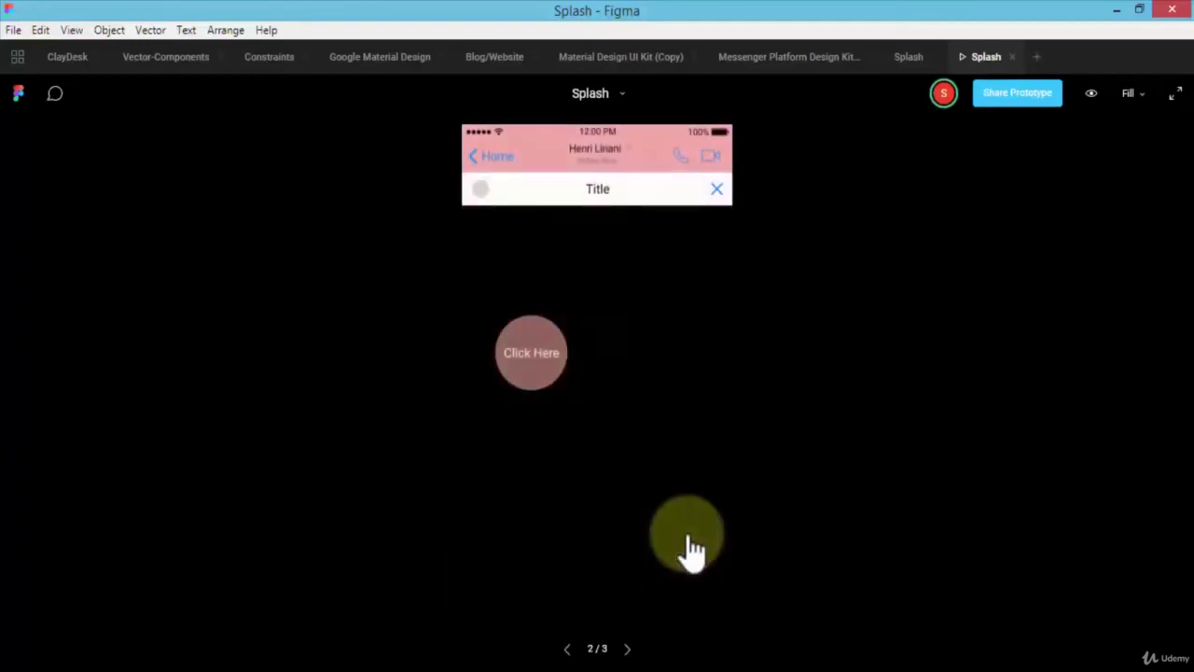